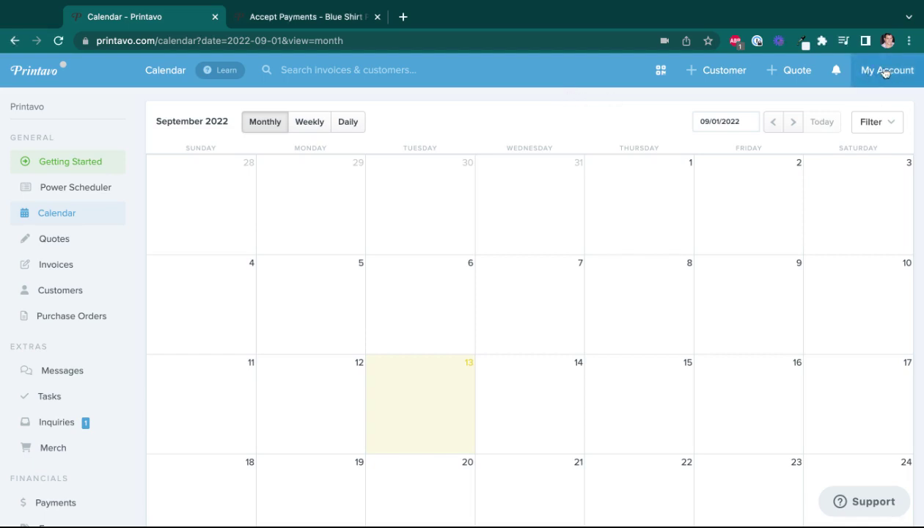
Step: Go from My Account to Accept Payments and highlight its three setup requirements
left_click(886, 72)
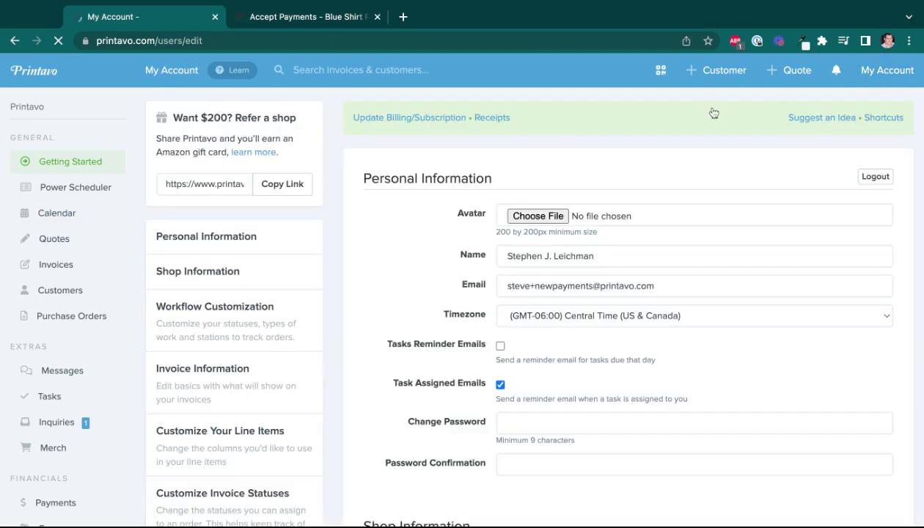
scroll(224, 206, "down", 5)
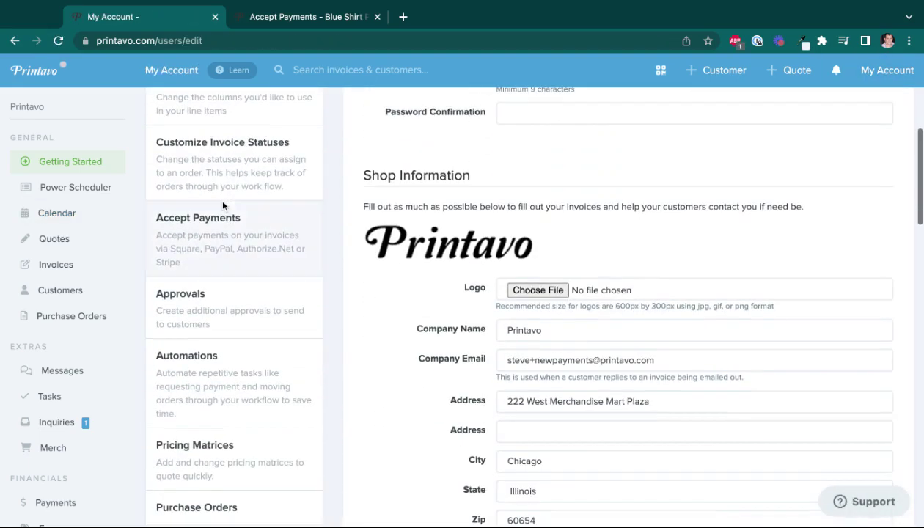
left_click(211, 260)
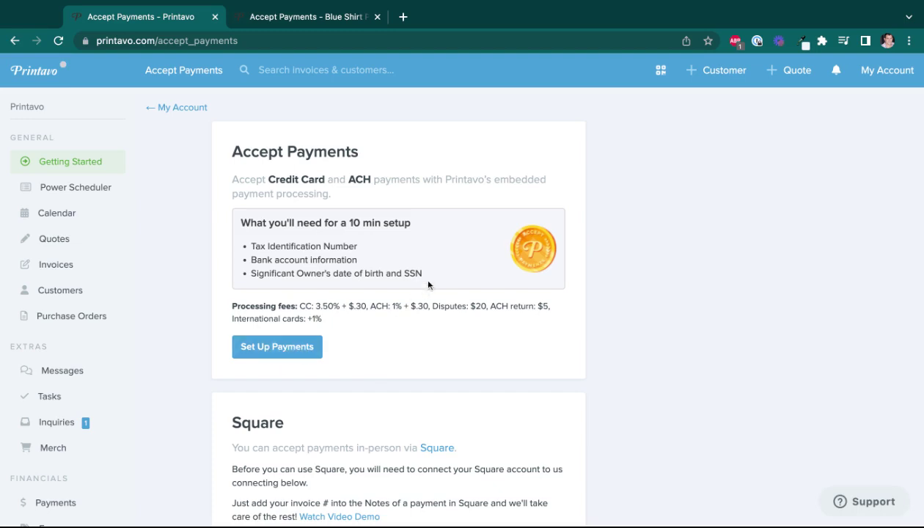
left_click_drag(423, 273, 251, 246)
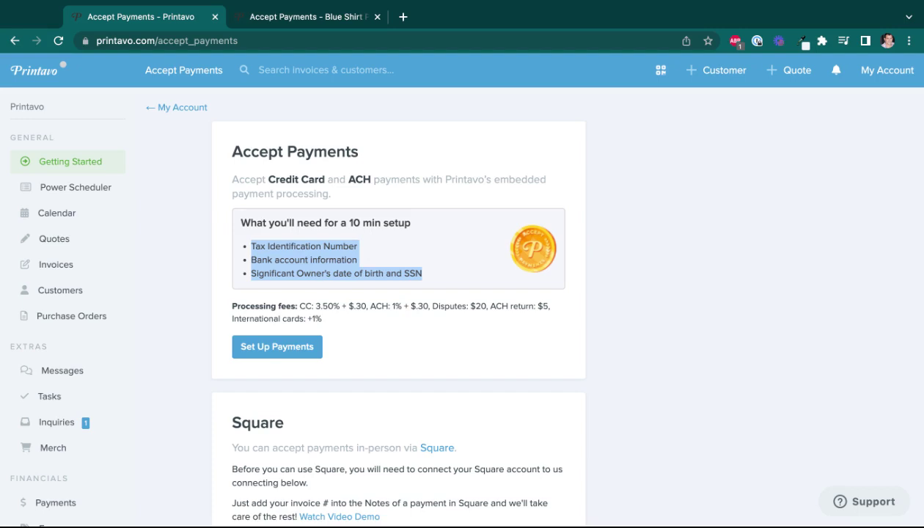
left_click(445, 279)
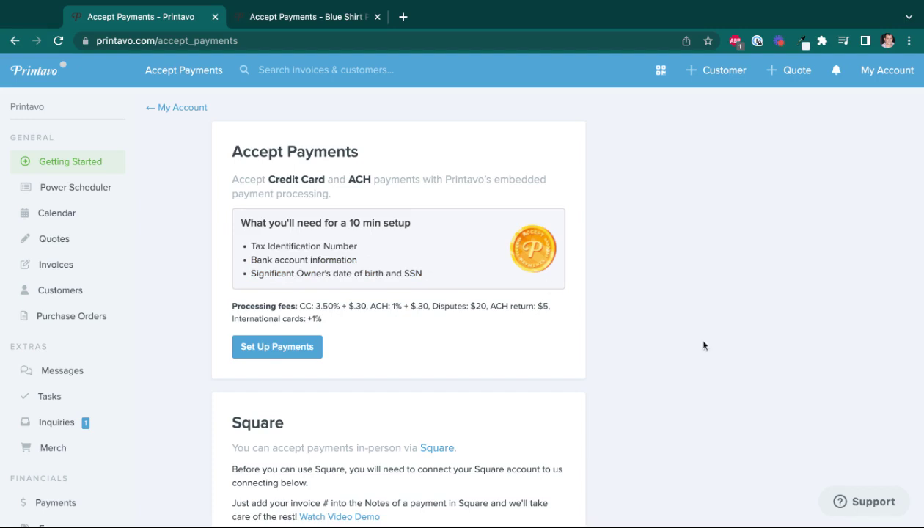
Step: Start the merchant application, preview the Owners, Bank and Terms steps, then return to Business
left_click(319, 357)
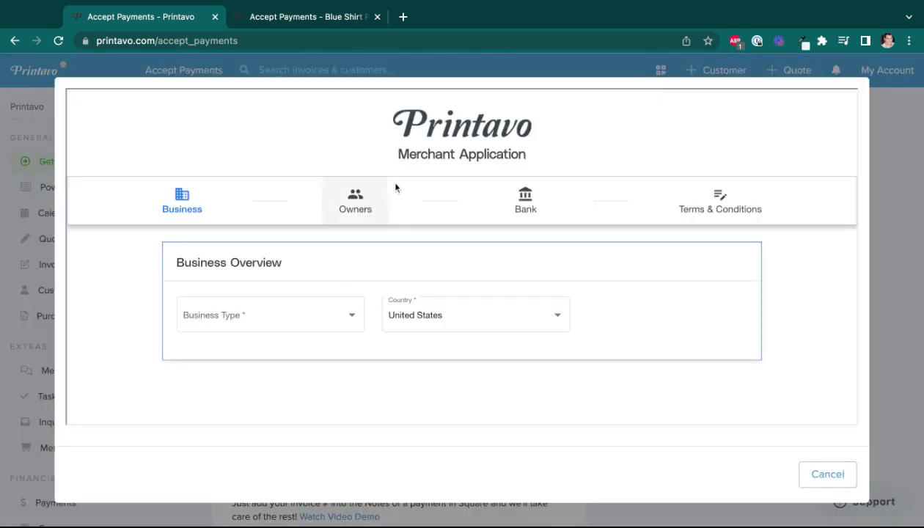
triple_click(396, 155)
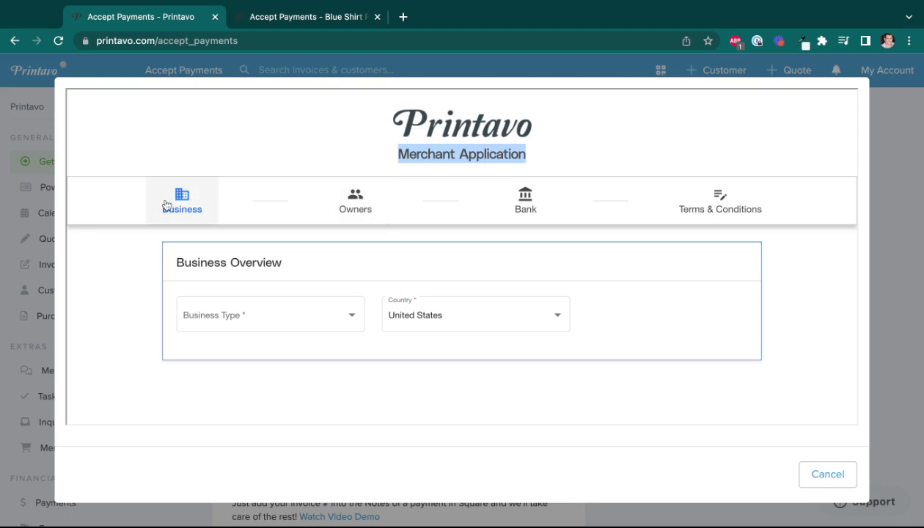
left_click(355, 207)
left_click(535, 210)
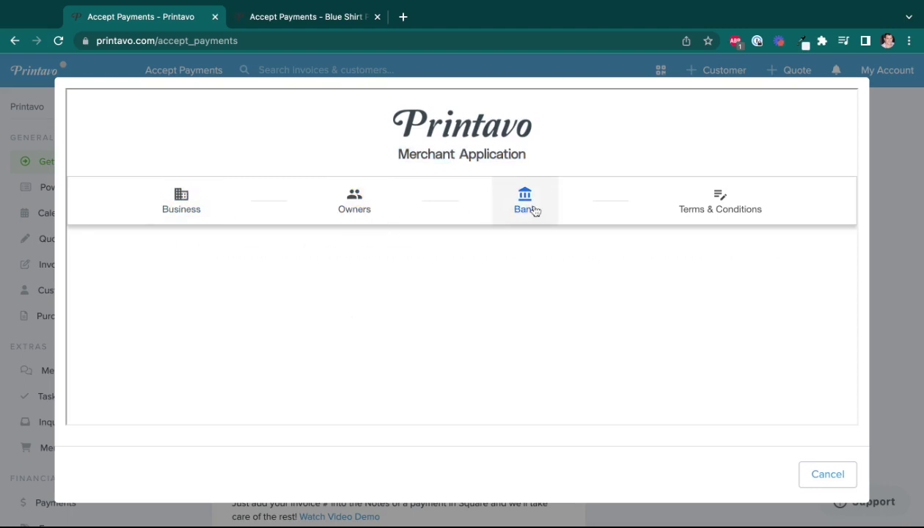
left_click(722, 214)
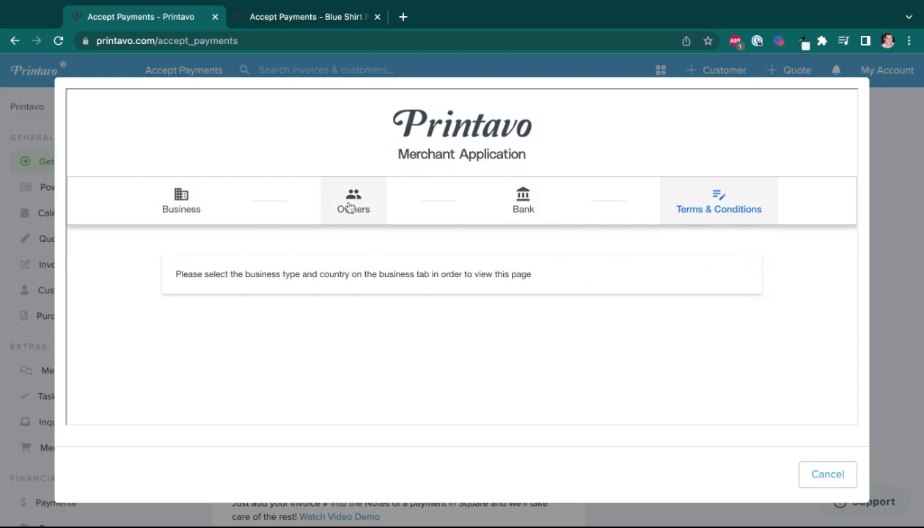
triple_click(551, 285)
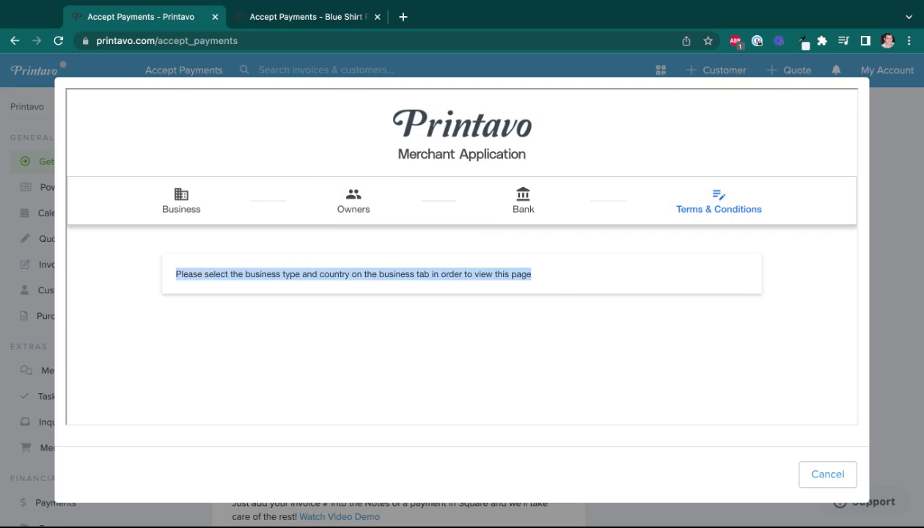
left_click(165, 214)
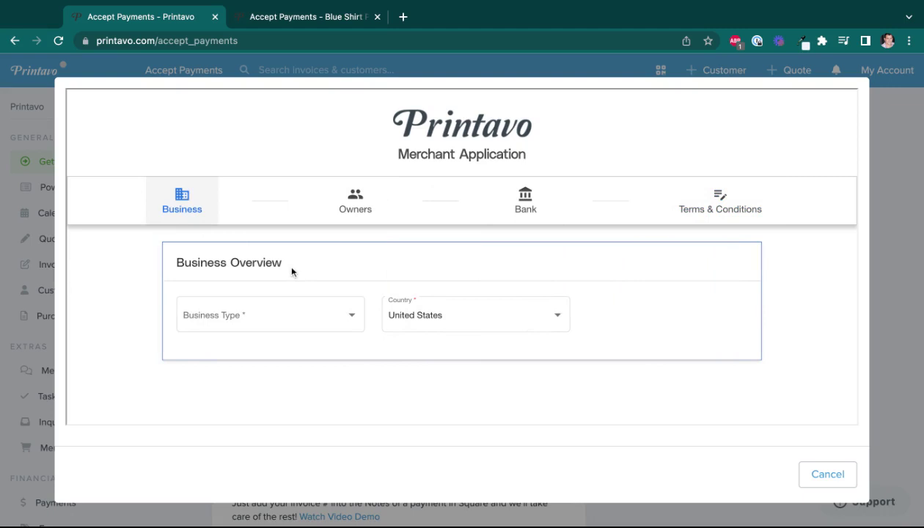
Step: Choose LLC as the business type and review the Business Overview form
triple_click(291, 272)
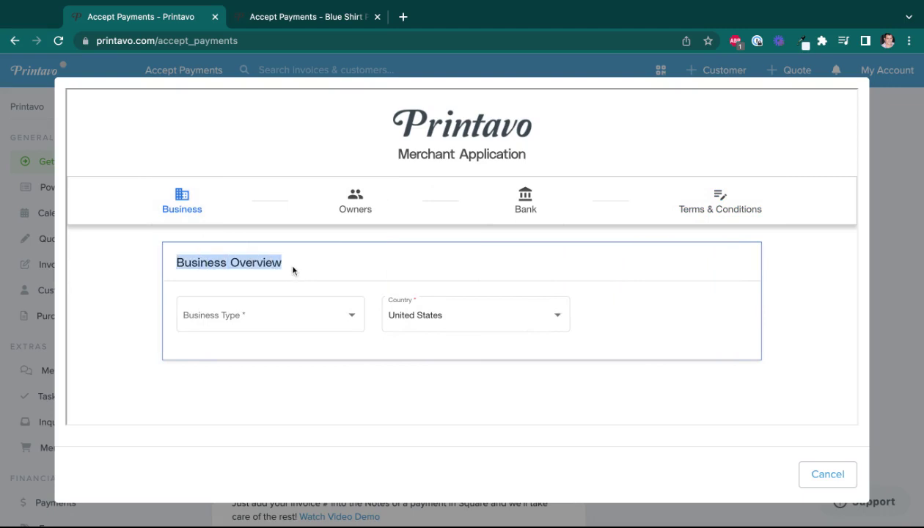
left_click(297, 319)
left_click(260, 236)
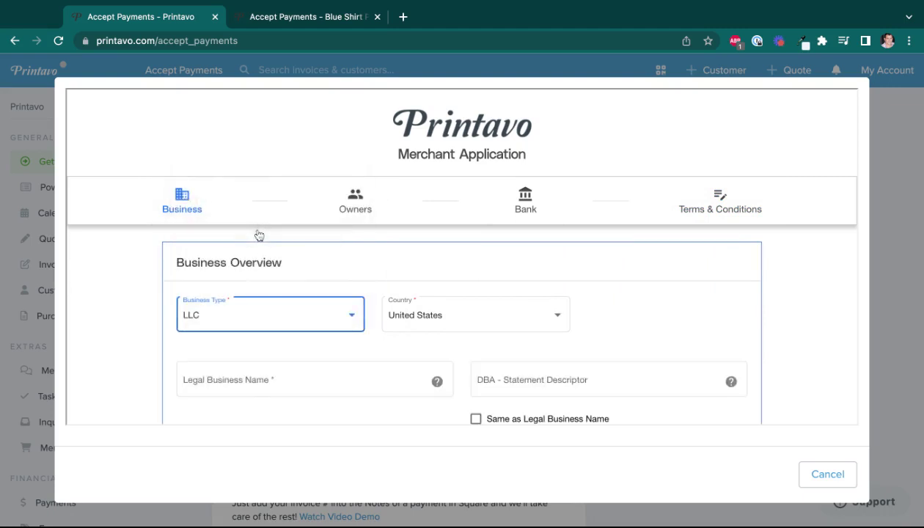
left_click(105, 305)
scroll(105, 306, "down", 3)
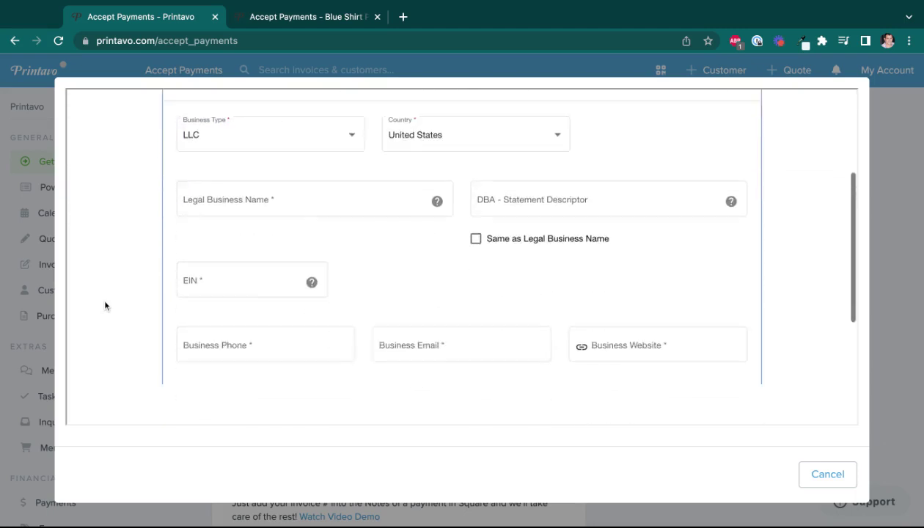
scroll(104, 305, "down", 5)
scroll(105, 305, "up", 4)
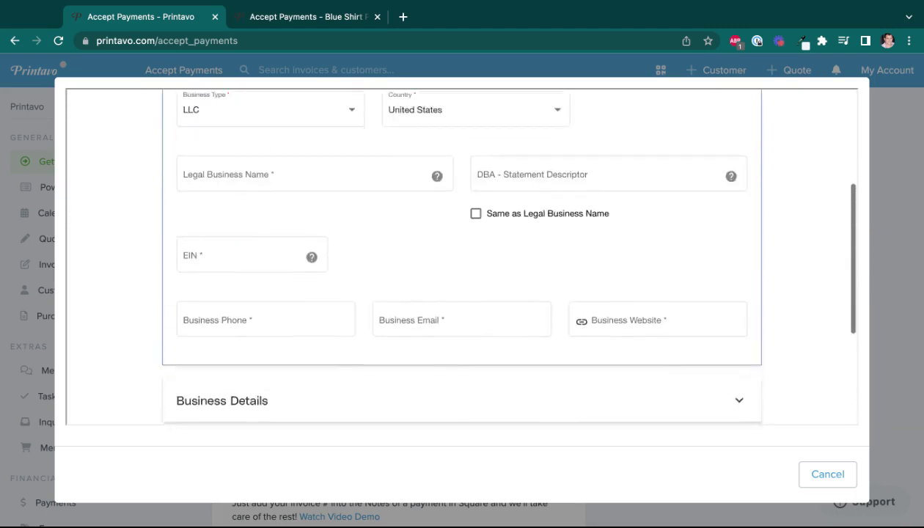
scroll(462, 255, "up", 3)
scroll(463, 254, "up", 2)
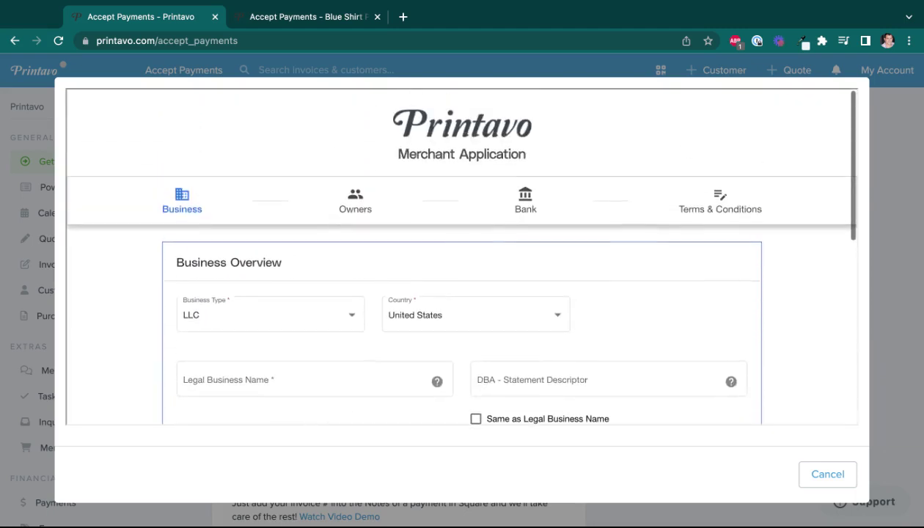
scroll(463, 255, "down", 3)
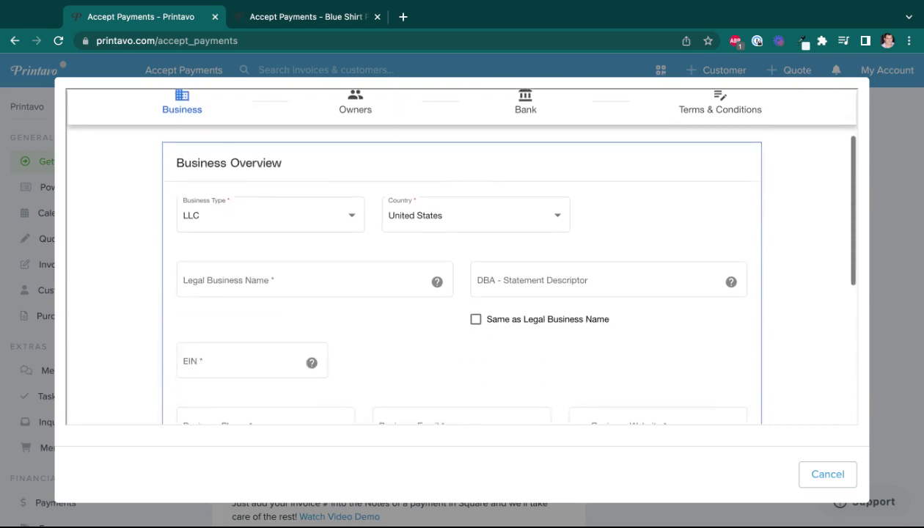
scroll(269, 198, "up", 2)
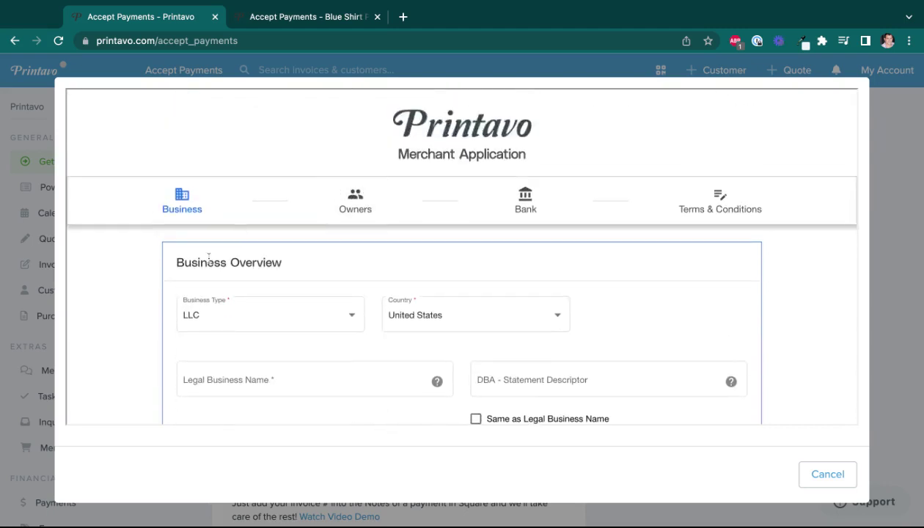
Step: Move through the Owners step to the Bank step of the application
left_click(347, 202)
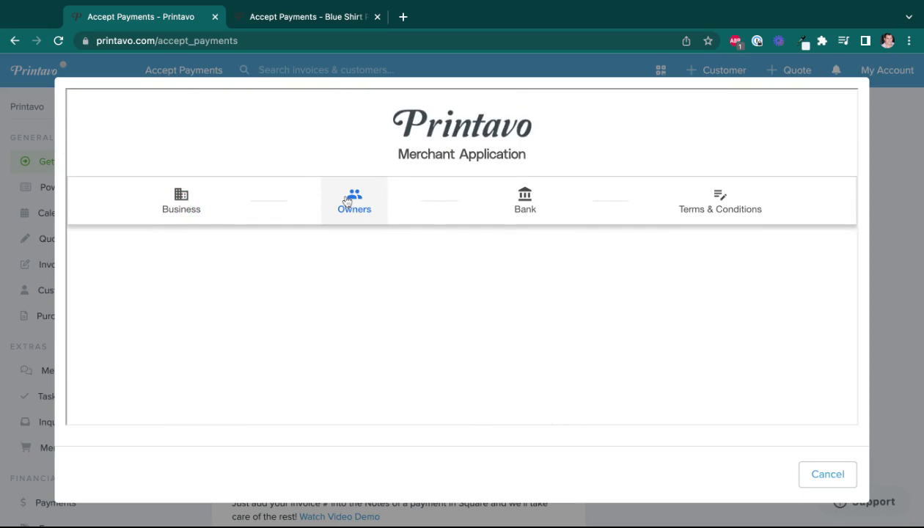
scroll(309, 297, "down", 4)
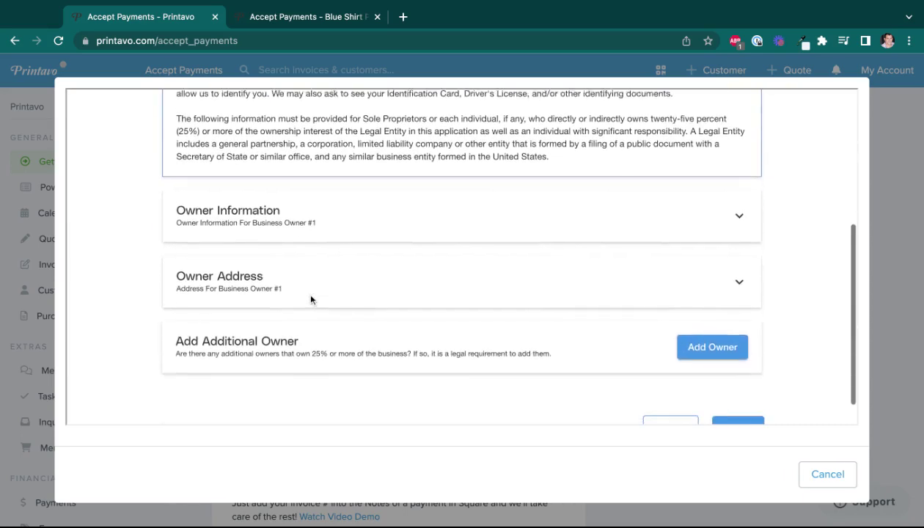
scroll(310, 300, "up", 5)
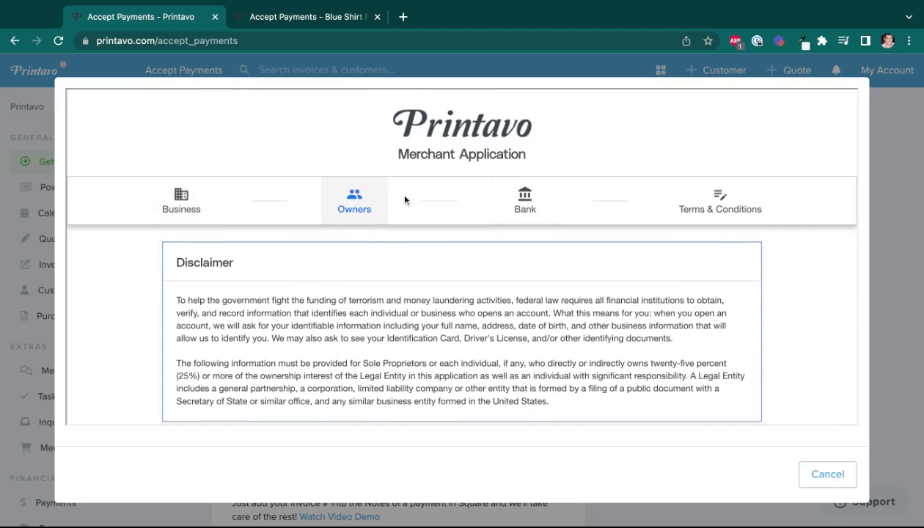
left_click(532, 198)
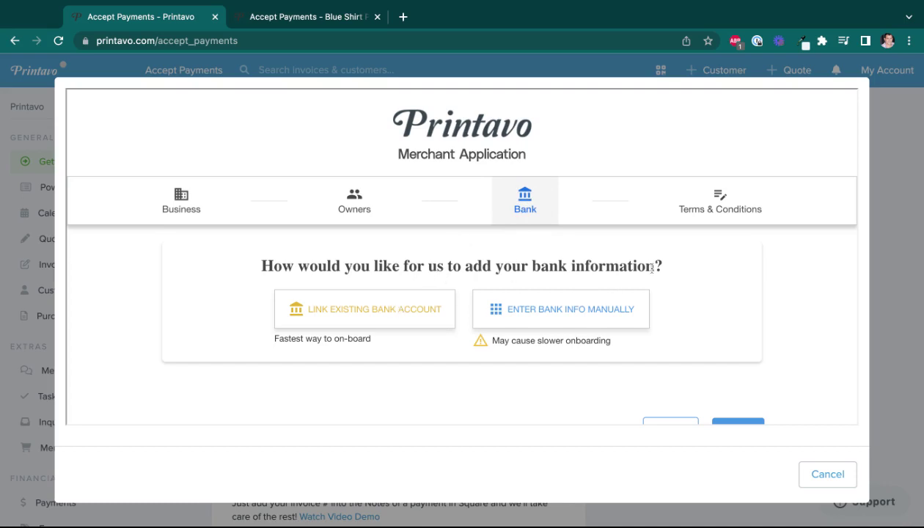
Step: Begin linking an existing bank account through Plaid, then close the Plaid window unfinished
left_click(369, 323)
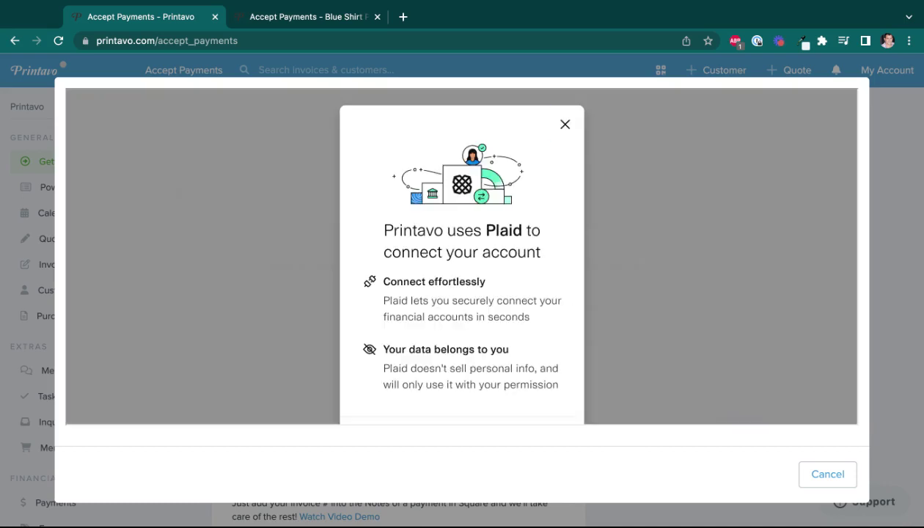
scroll(637, 250, "down", 3)
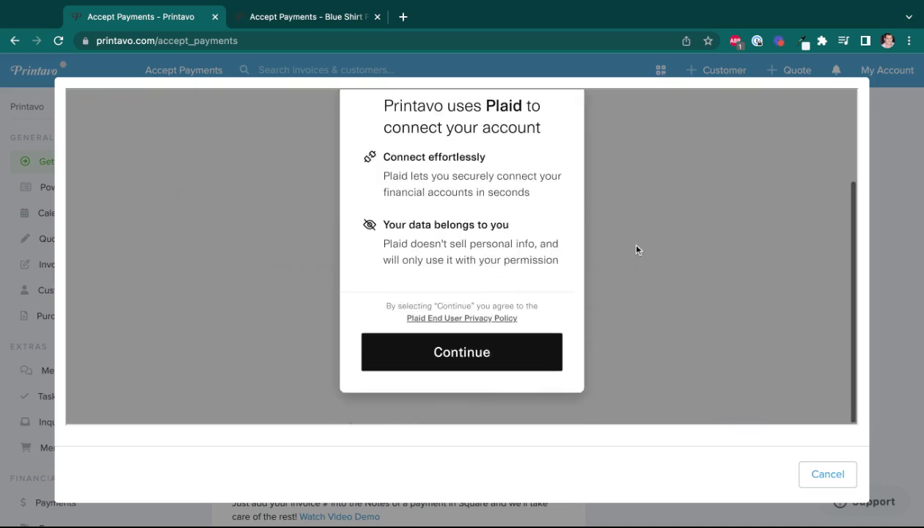
scroll(637, 250, "up", 3)
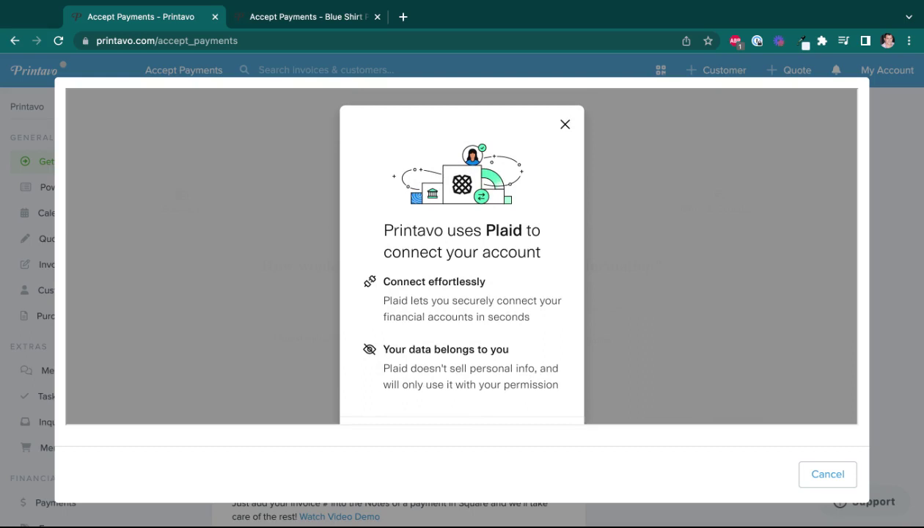
left_click(566, 124)
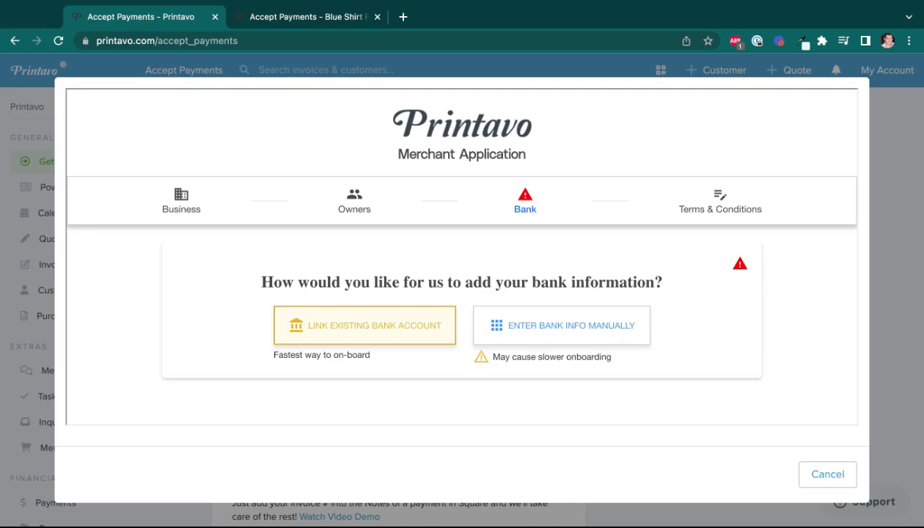
Step: Open the Terms & Conditions step and read the Bank Disclosures and Payrix agreement in tabs
left_click(713, 205)
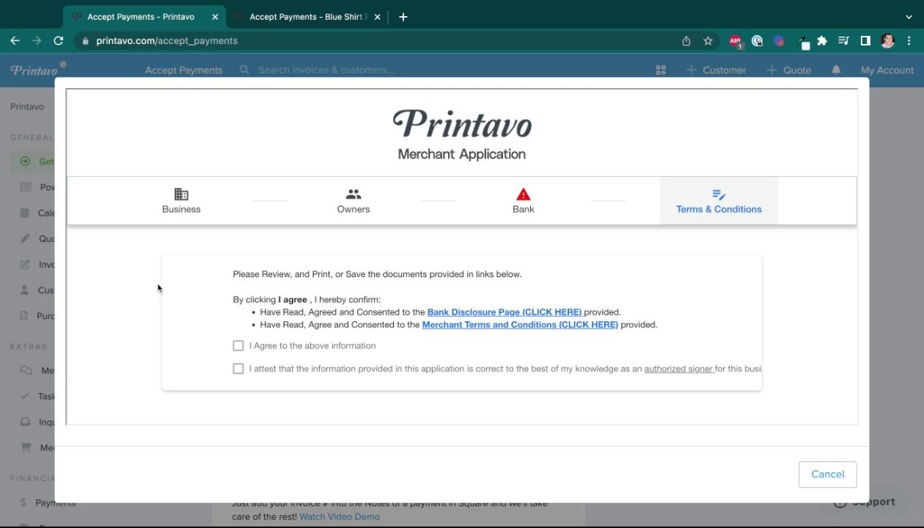
scroll(158, 288, "down", 1)
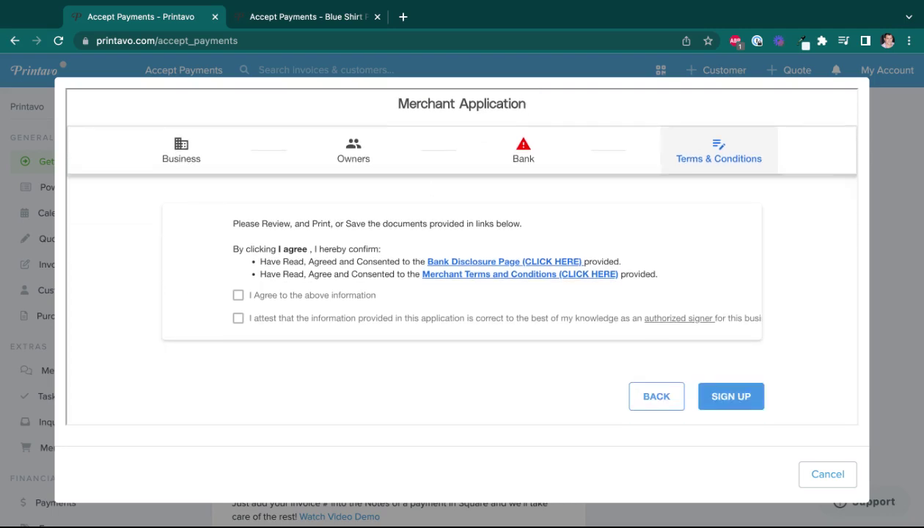
mouse_move(240, 300)
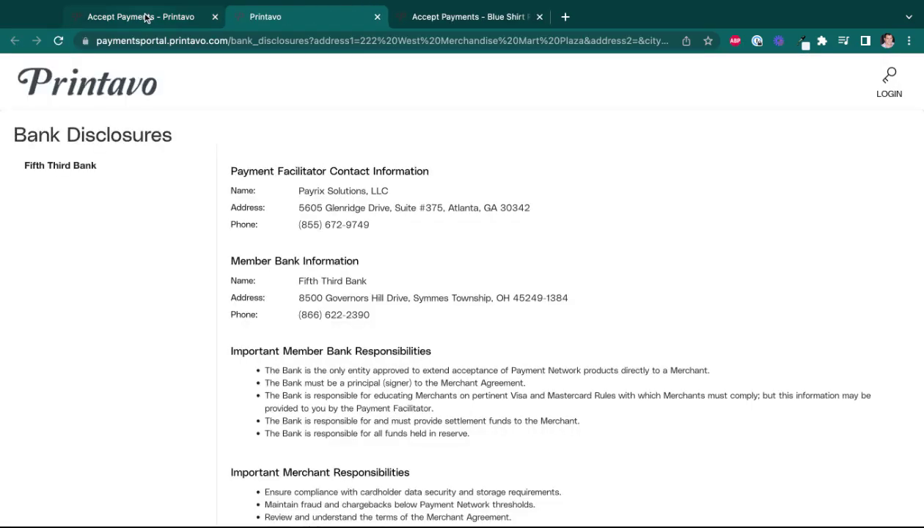
left_click(146, 18)
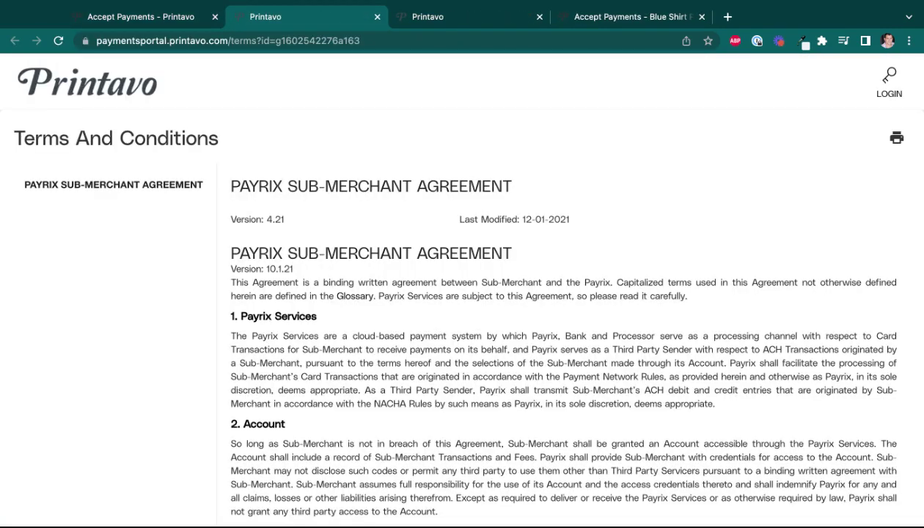
scroll(462, 294, "down", 2)
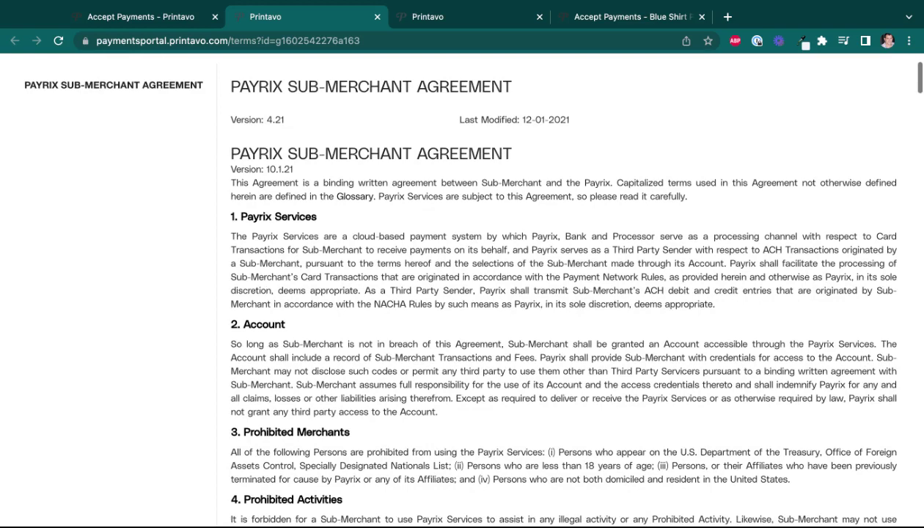
left_click(150, 22)
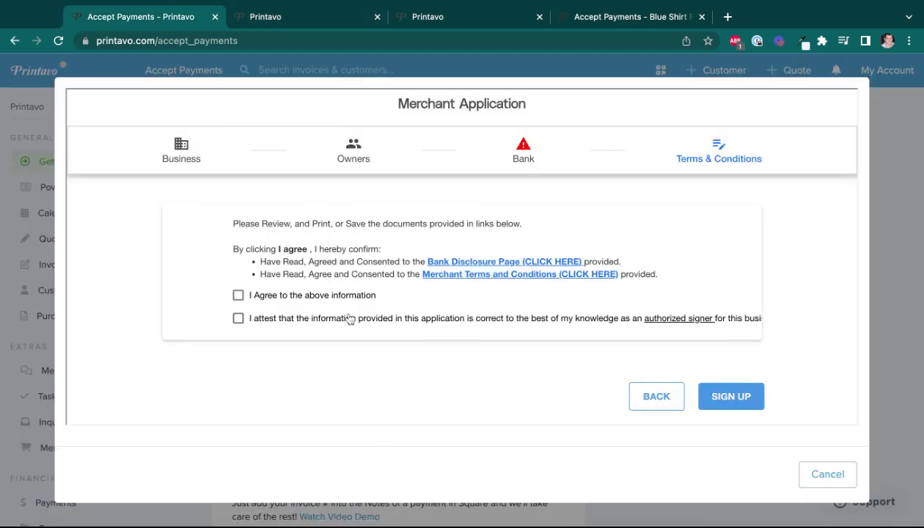
Step: Tick I Agree and I attest, then submit the application with SIGN UP
left_click(238, 296)
left_click(239, 319)
left_click(731, 397)
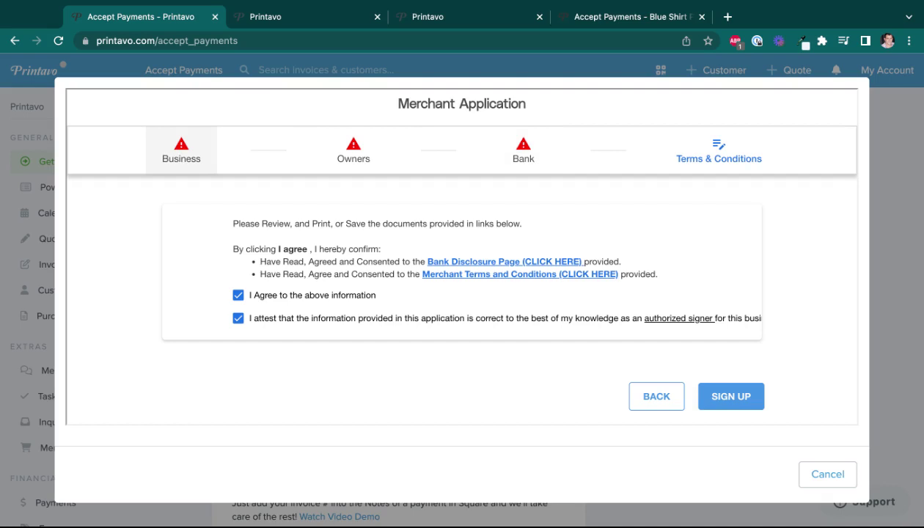
Step: Review the Business section, where Legal Business Name is still required
left_click(193, 155)
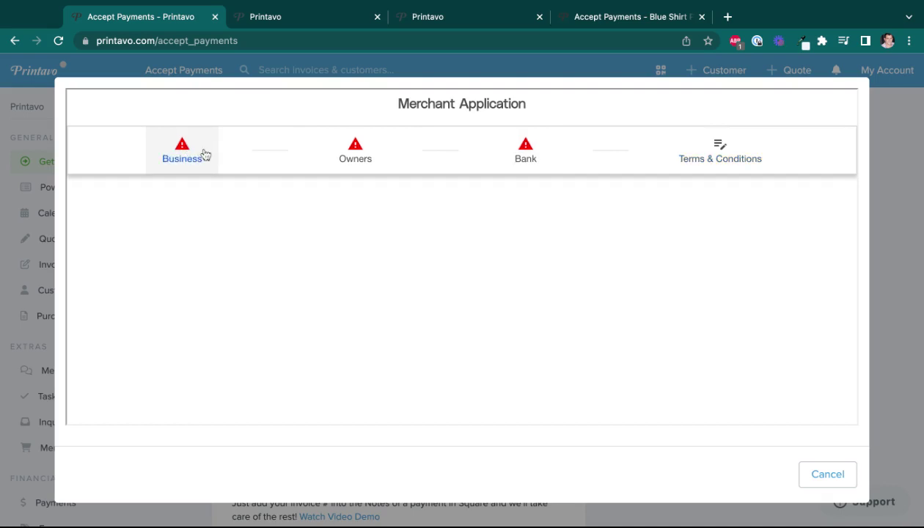
scroll(300, 264, "down", 5)
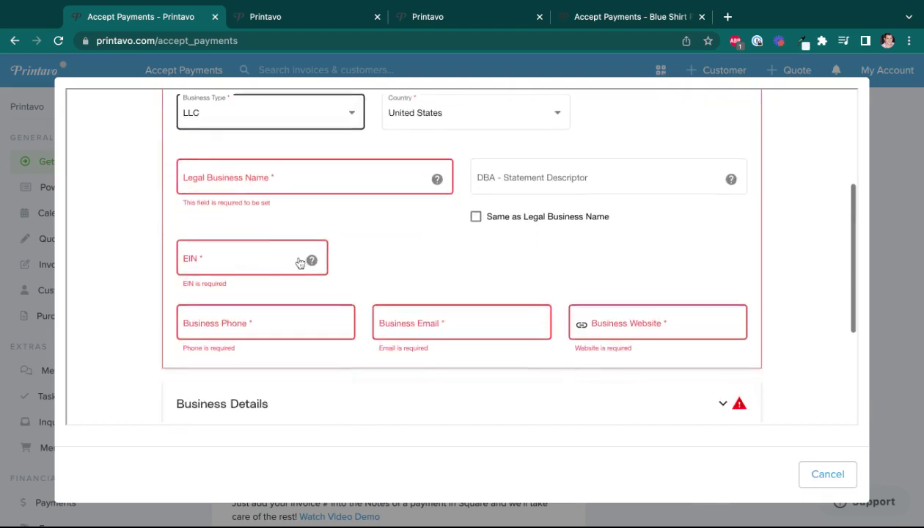
scroll(303, 246, "up", 5)
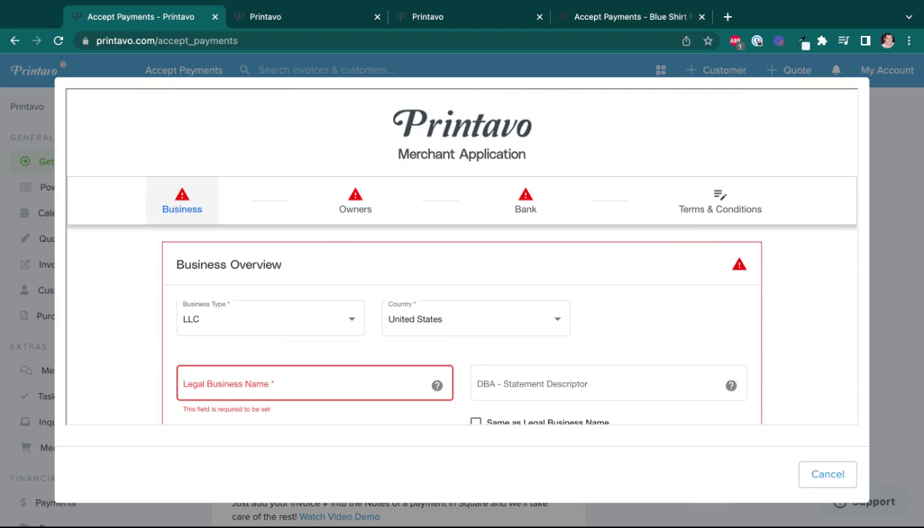
Step: Switch to the Blue Shirt Printing tab and select its Status: Approved line
left_click(633, 24)
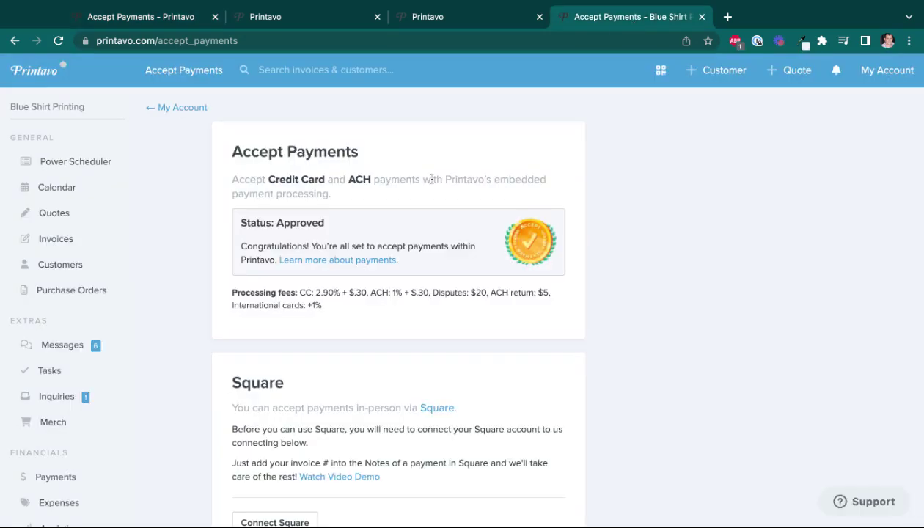
triple_click(338, 226)
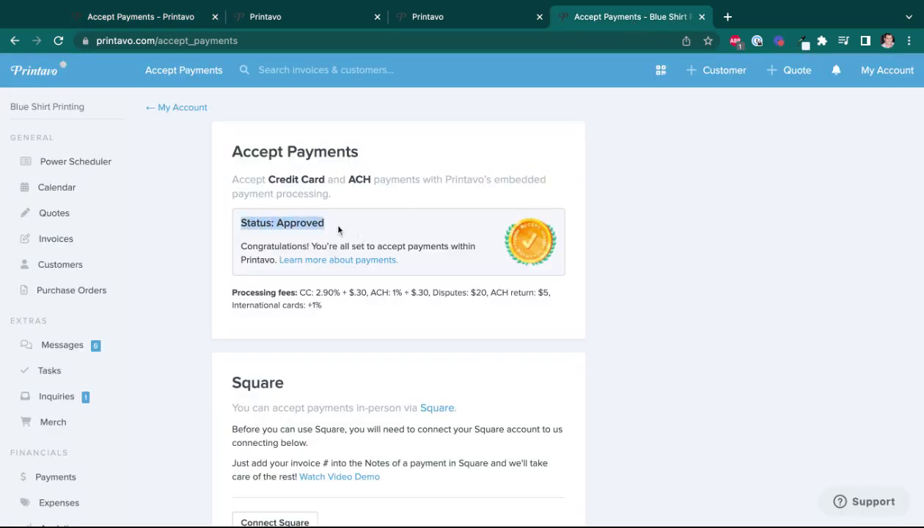